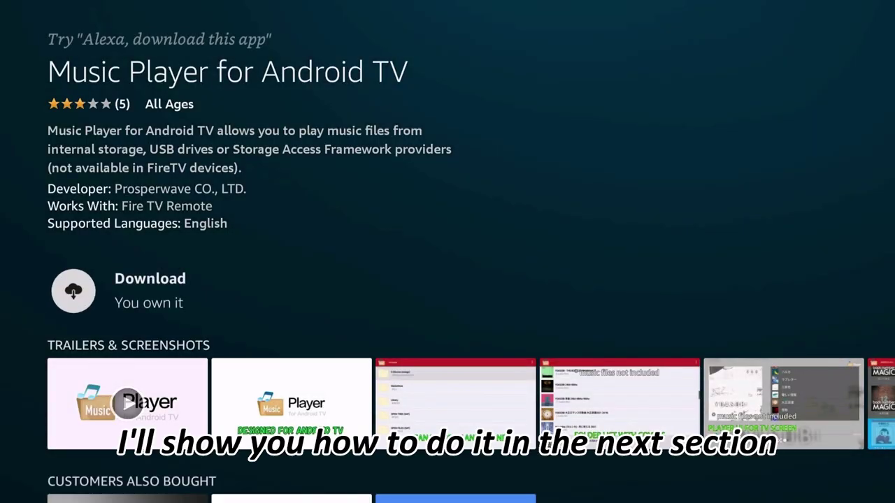
Download and install Music Player for Android TV from the Amazon Appstore
{"action": "key", "text": "Return"}
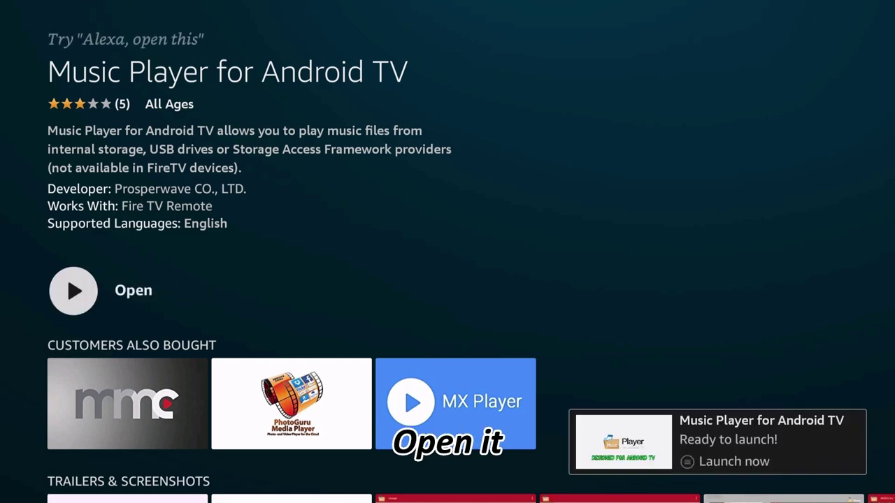
Launch the app and start connecting a Google account for Google Drive
{"action": "key", "text": "Return"}
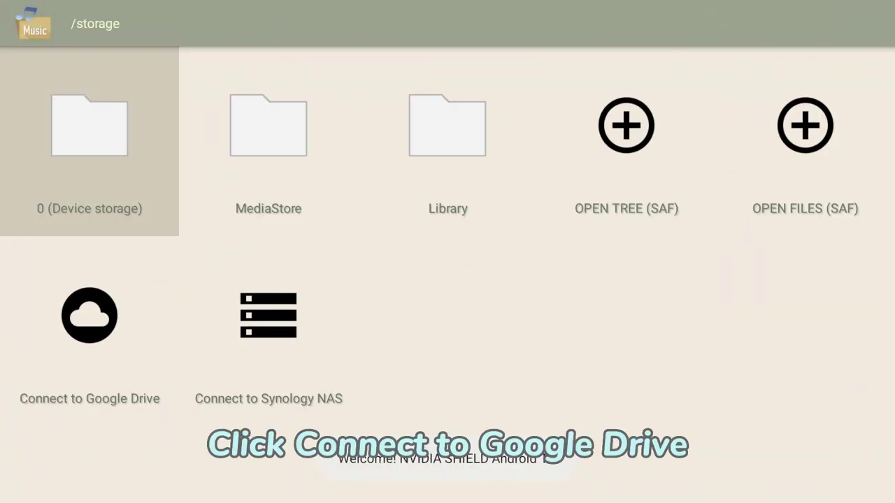
{"action": "left_click", "coordinate": [89, 331]}
{"action": "key", "text": "Return"}
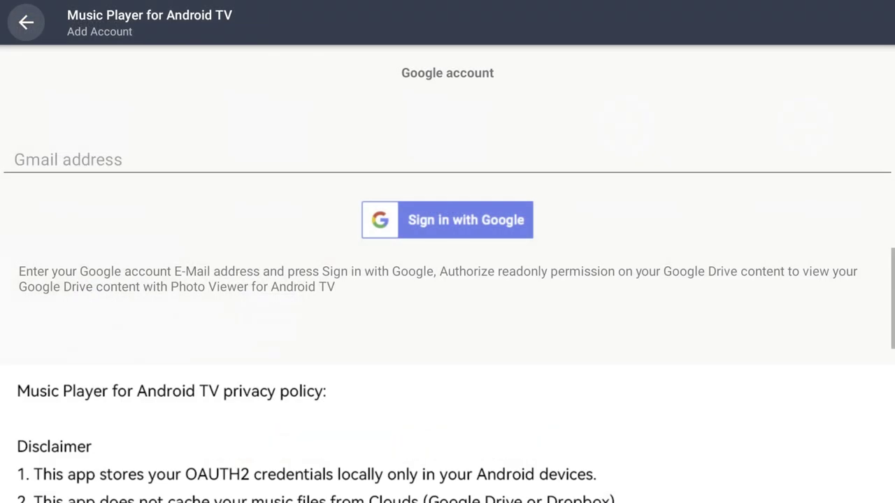
{"action": "key", "text": "Return"}
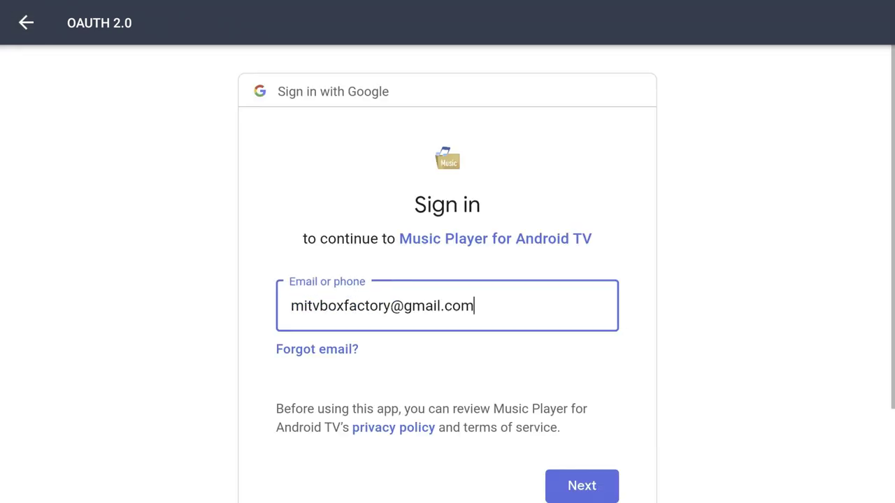
Enter the account's e-mail address in the Email or phone field of the Google sign-in page
{"action": "key", "text": "Down"}
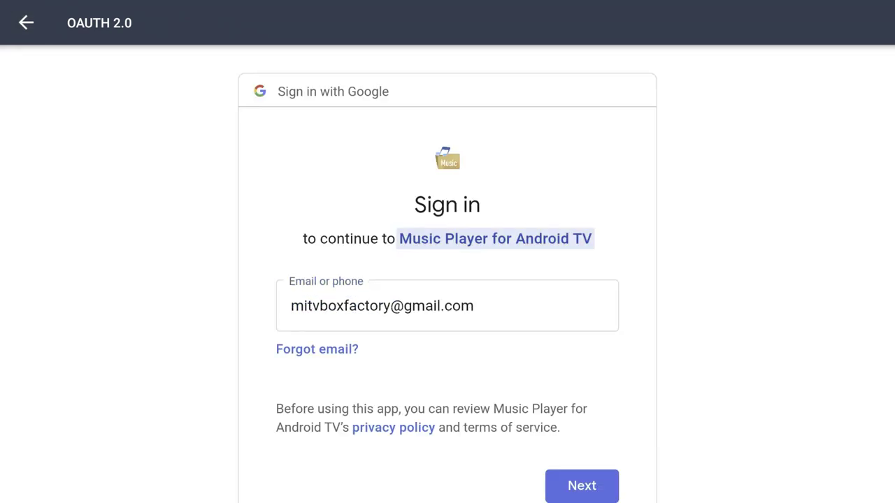
{"action": "key", "text": "Down"}
{"action": "key", "text": "Return"}
{"action": "key", "text": "Down"}
{"action": "key", "text": "Down"}
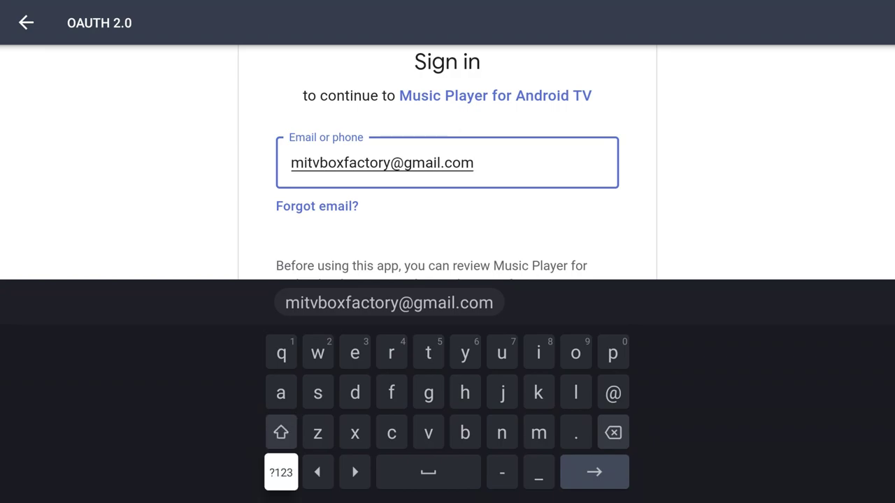
{"action": "key", "text": "Escape"}
{"action": "key", "text": "Down"}
{"action": "key", "text": "Down"}
{"action": "key", "text": "Down"}
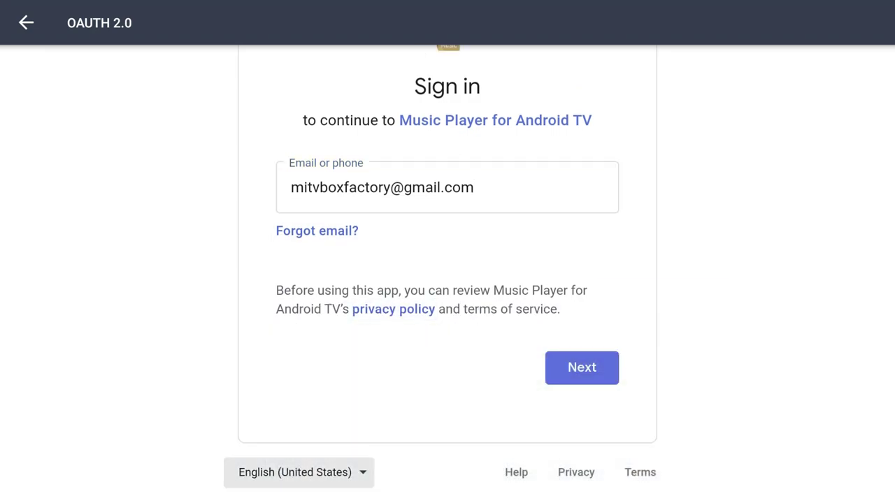
Submit the e-mail and continue to the account password step
{"action": "key", "text": "Right"}
{"action": "key", "text": "Up"}
{"action": "key", "text": "Return"}
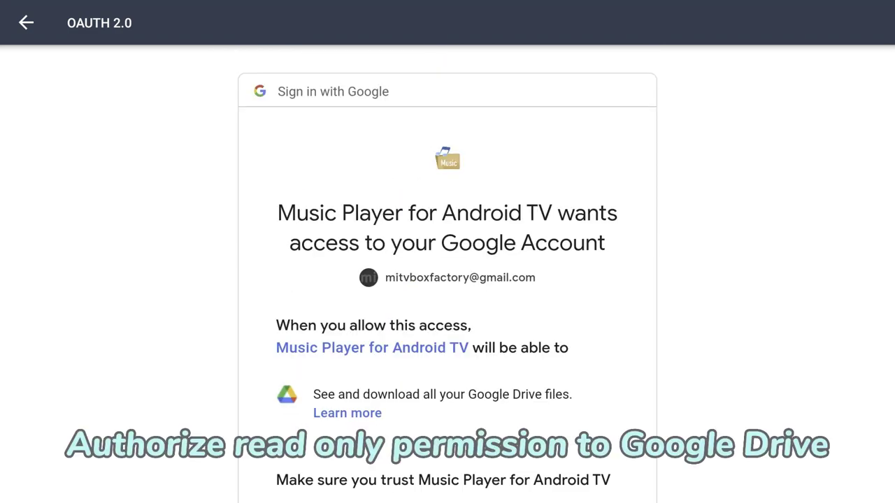
Grant read-only Google Drive access, save the credentials, and return to storage
{"action": "key", "text": "Down"}
{"action": "key", "text": "Down"}
{"action": "key", "text": "Down"}
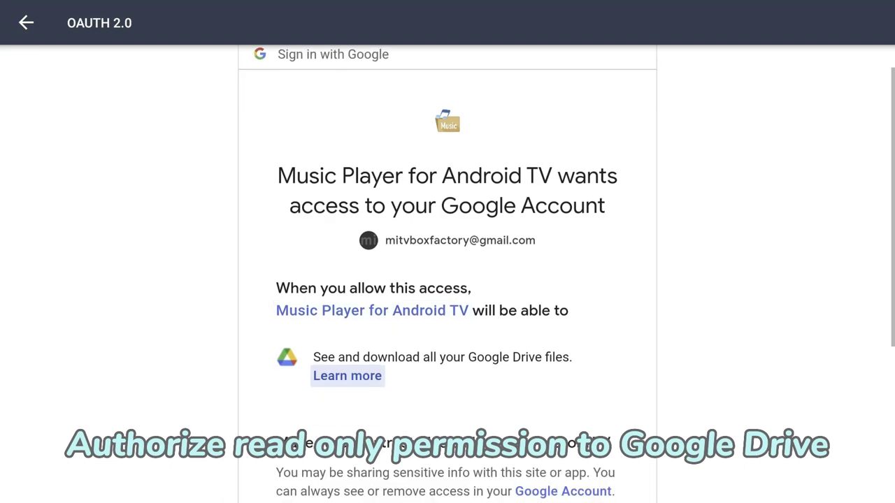
{"action": "key", "text": "Down"}
{"action": "key", "text": "Down"}
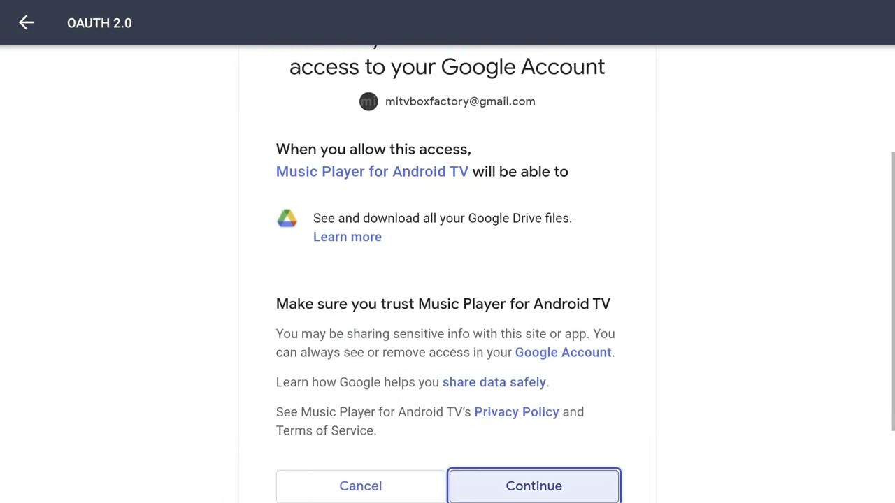
{"action": "key", "text": "Return"}
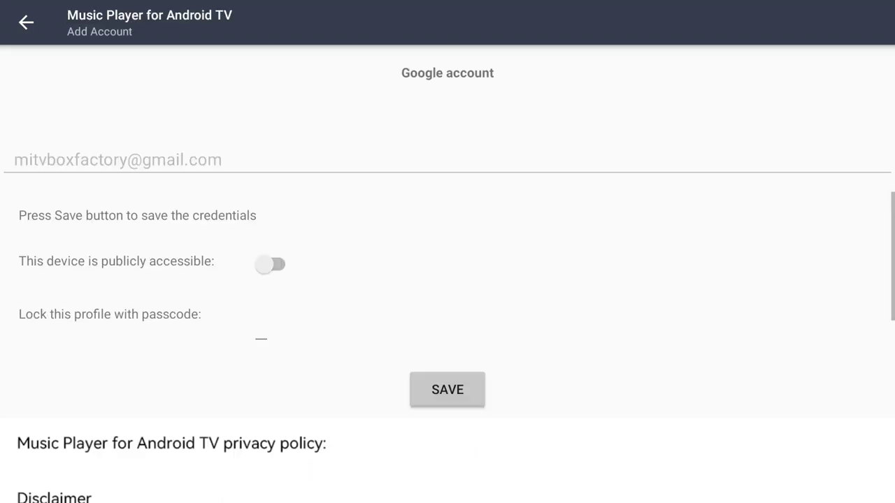
{"action": "key", "text": "Return"}
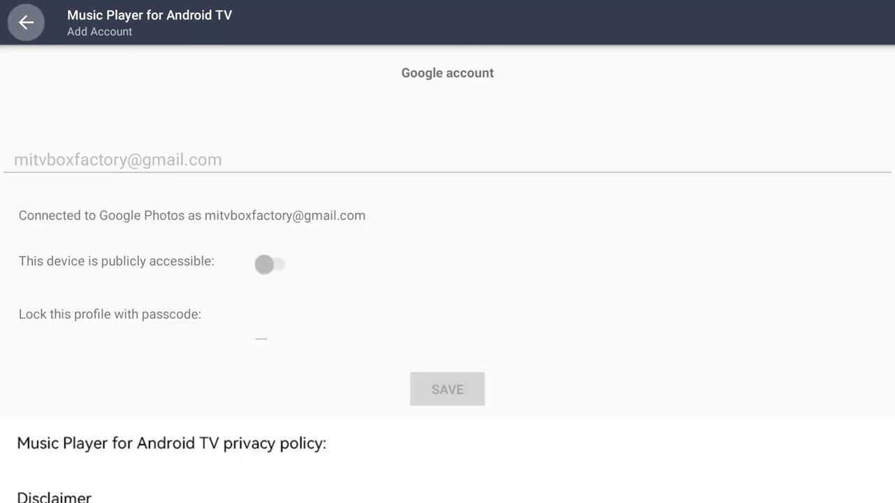
{"action": "key", "text": "Return"}
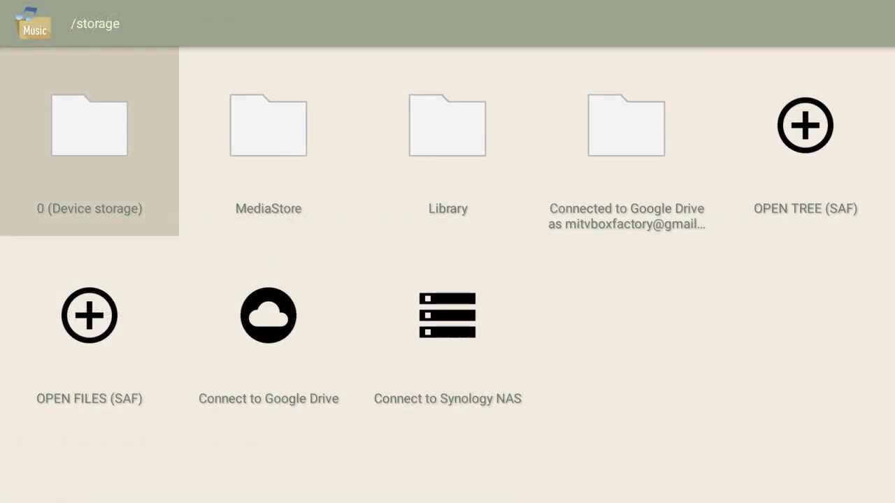
Browse Google Drive > My Drive > Music to see its album folders and tracks
{"action": "key", "text": "Right"}
{"action": "key", "text": "Right"}
{"action": "key", "text": "Right"}
{"action": "key", "text": "Return"}
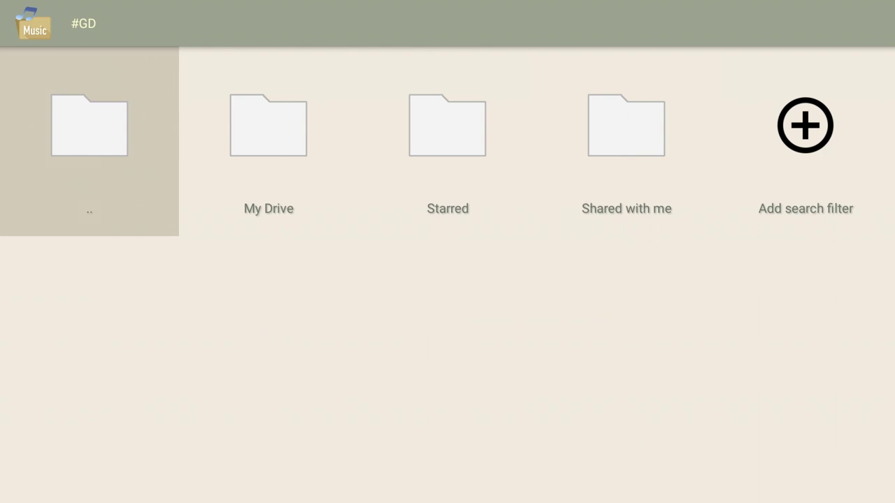
{"action": "key", "text": "Right"}
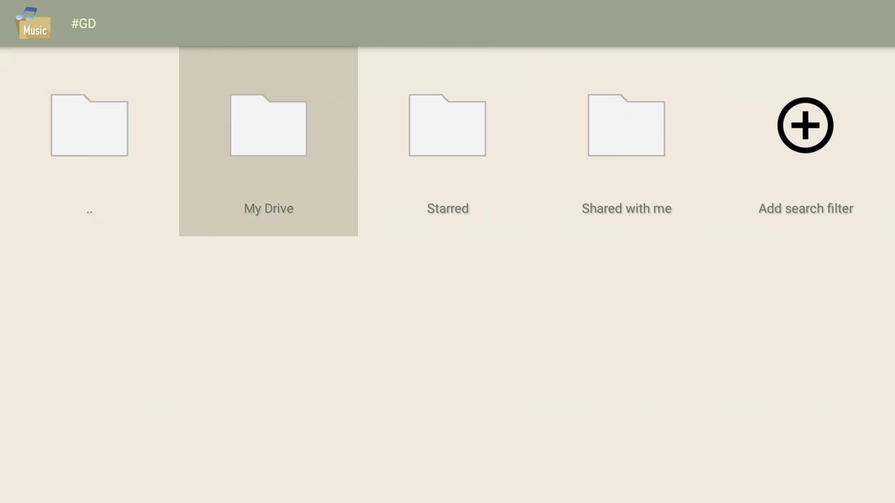
{"action": "key", "text": "Return"}
{"action": "key", "text": "Right"}
{"action": "key", "text": "Right"}
{"action": "key", "text": "Right"}
{"action": "key", "text": "Right"}
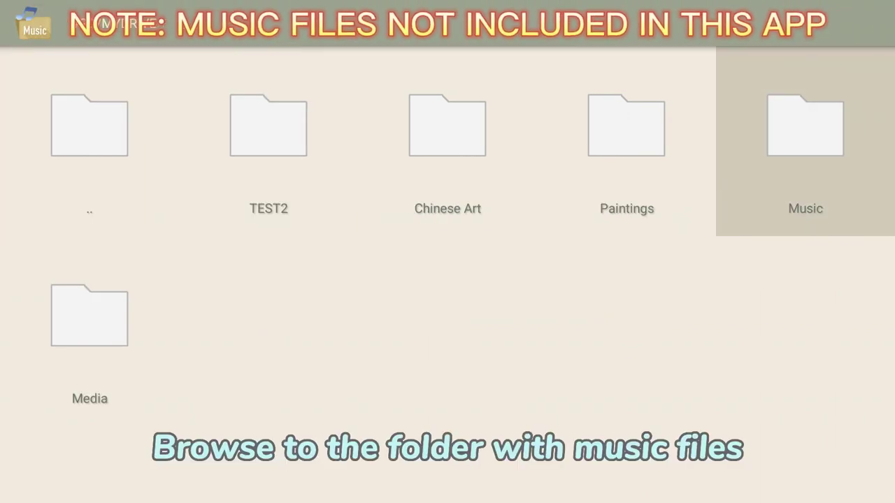
{"action": "key", "text": "Return"}
{"action": "key", "text": "Down"}
{"action": "key", "text": "Down"}
{"action": "key", "text": "Down"}
{"action": "key", "text": "Down"}
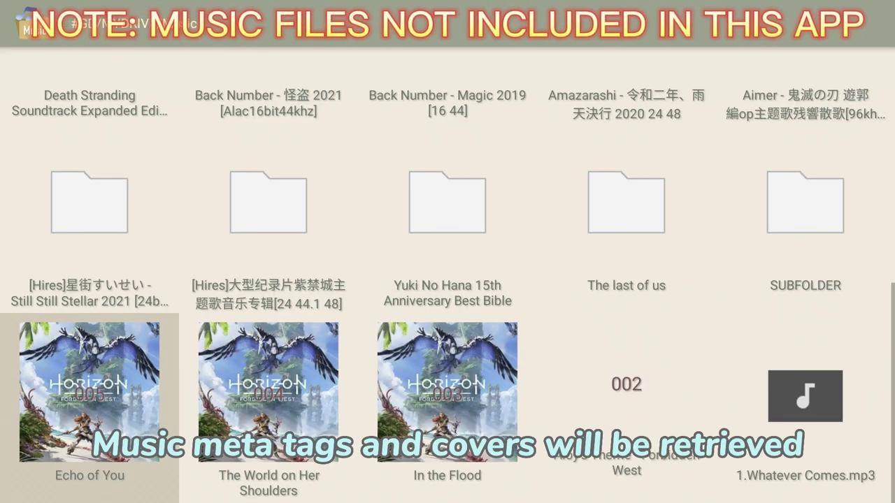
Set the Global settings list view type to List and select the track Echo of You
{"action": "key", "text": "Return"}
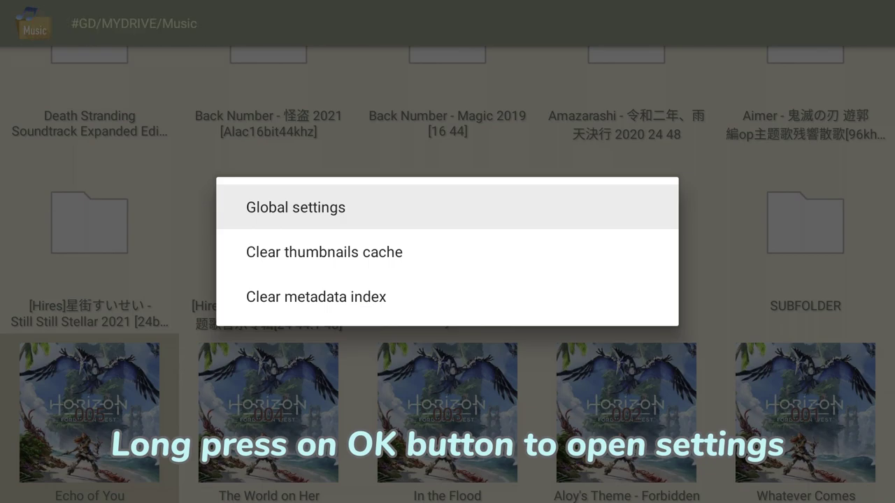
{"action": "key", "text": "Return"}
{"action": "key", "text": "Down"}
{"action": "key", "text": "Return"}
{"action": "key", "text": "Up"}
{"action": "key", "text": "Return"}
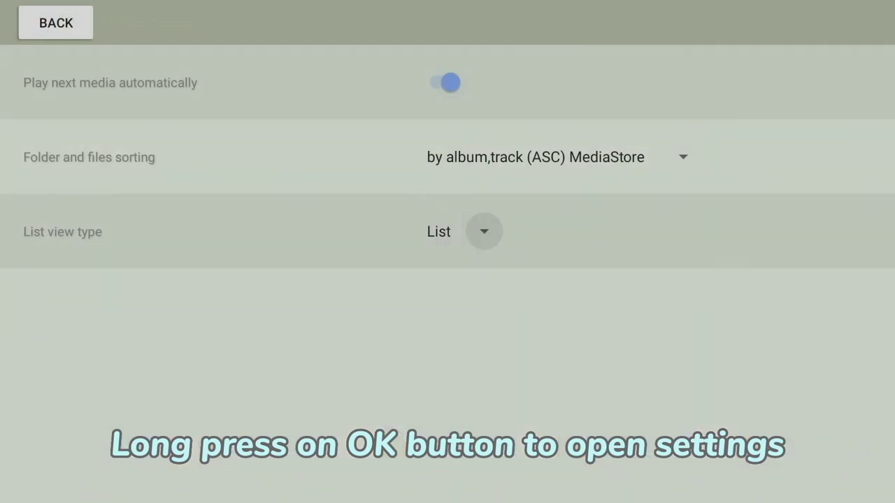
{"action": "key", "text": "Escape"}
{"action": "key", "text": "Down"}
{"action": "key", "text": "Down"}
{"action": "key", "text": "Down"}
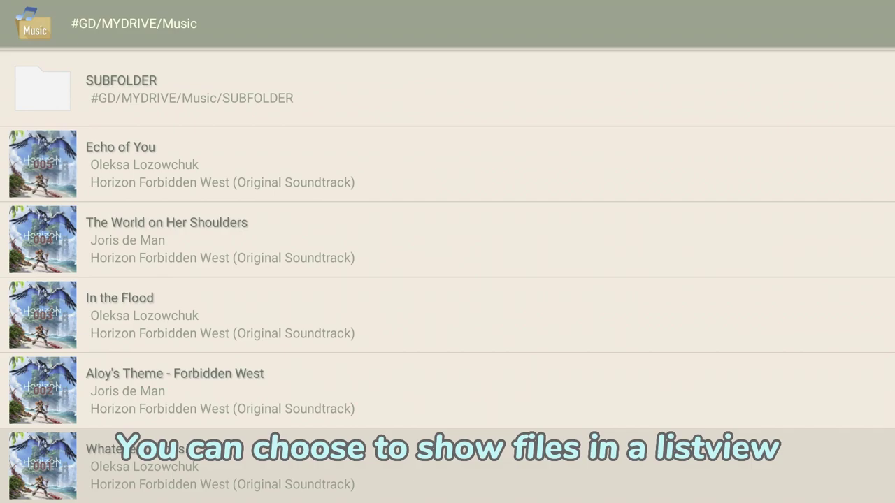
{"action": "key", "text": "Up"}
{"action": "key", "text": "Up"}
{"action": "key", "text": "Up"}
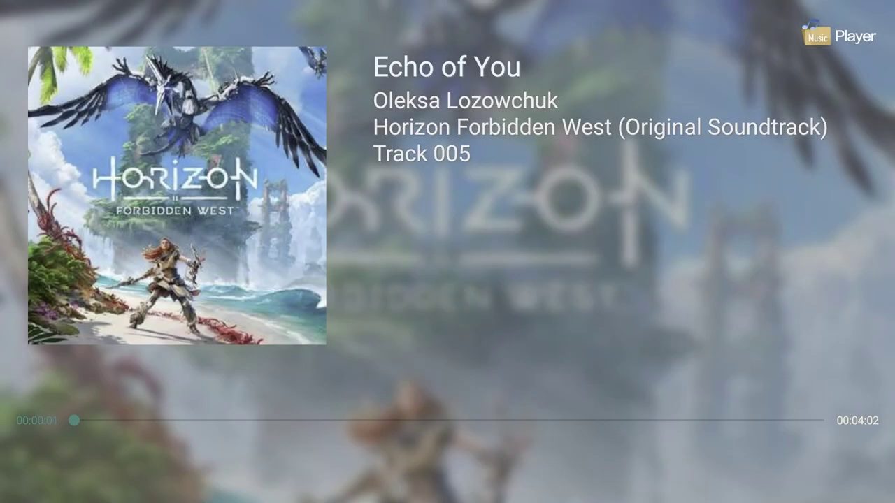
Bring up the playback controls and skip ahead to the next song
{"action": "key", "text": "Return"}
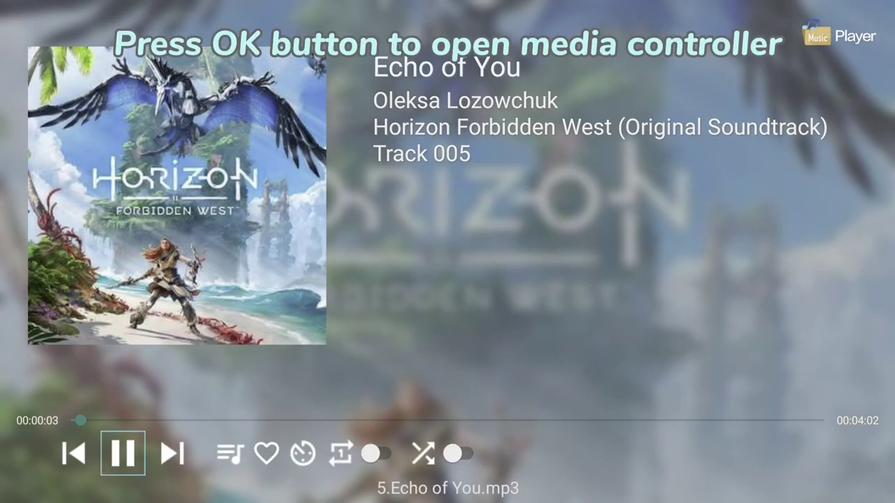
{"action": "key", "text": "Right"}
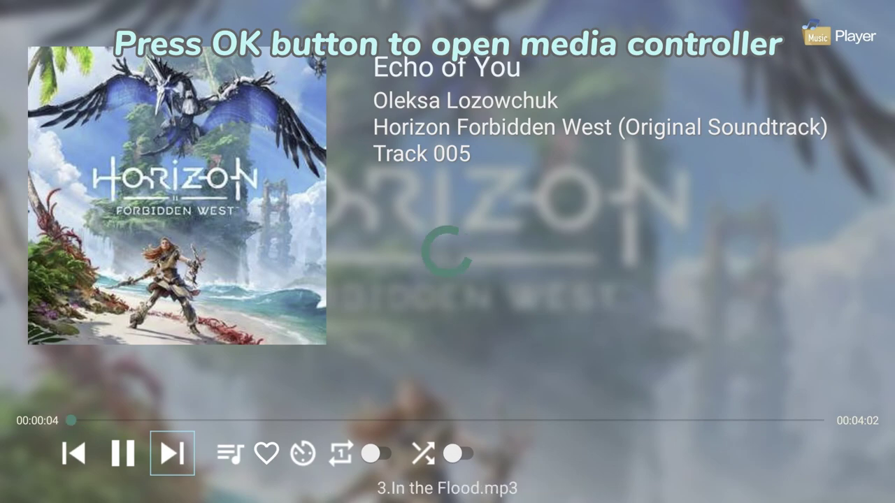
{"action": "key", "text": "Return"}
{"action": "key", "text": "Right"}
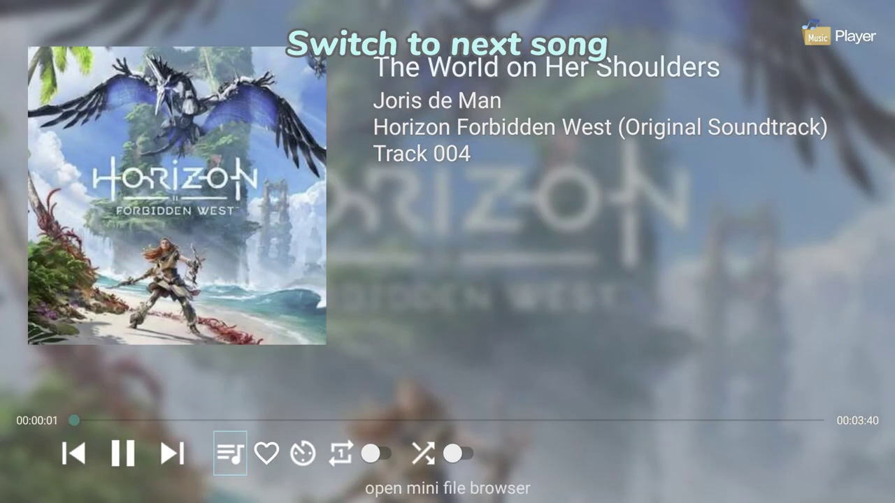
Play Whatever Comes from the folder's song list, seek to 1:09, and hide the controls
{"action": "key", "text": "Return"}
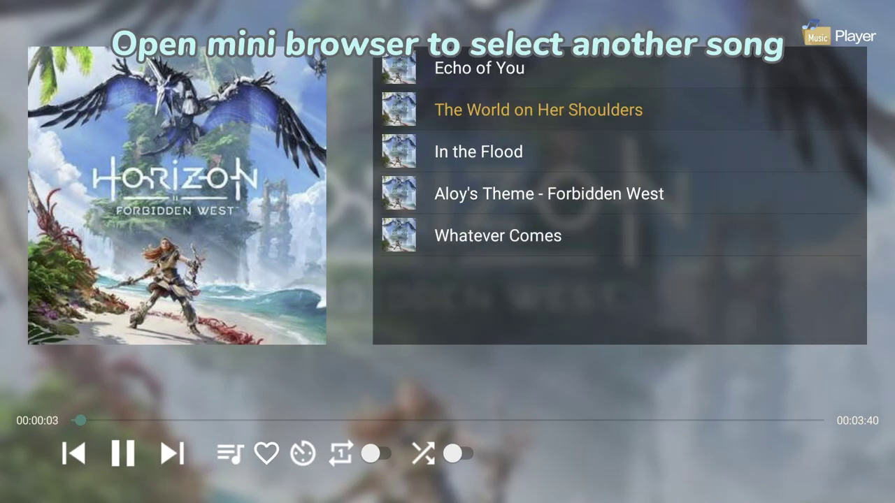
{"action": "left_click", "coordinate": [497, 236]}
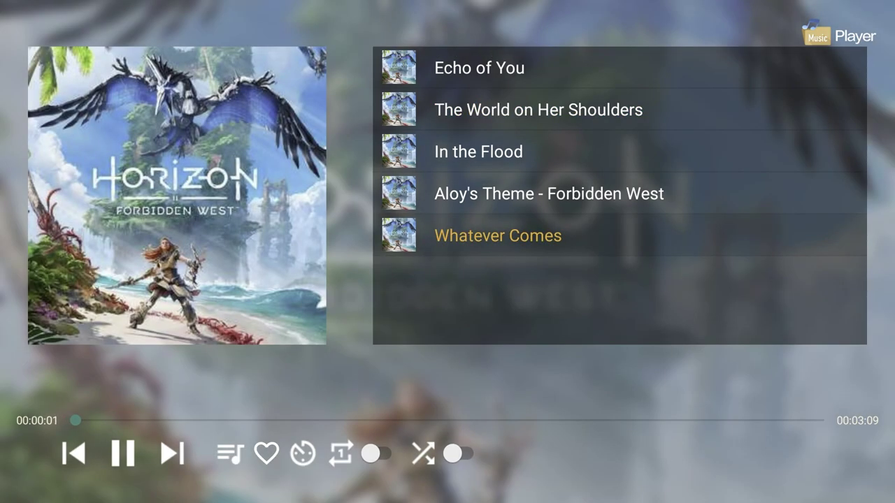
{"action": "key", "text": "Down"}
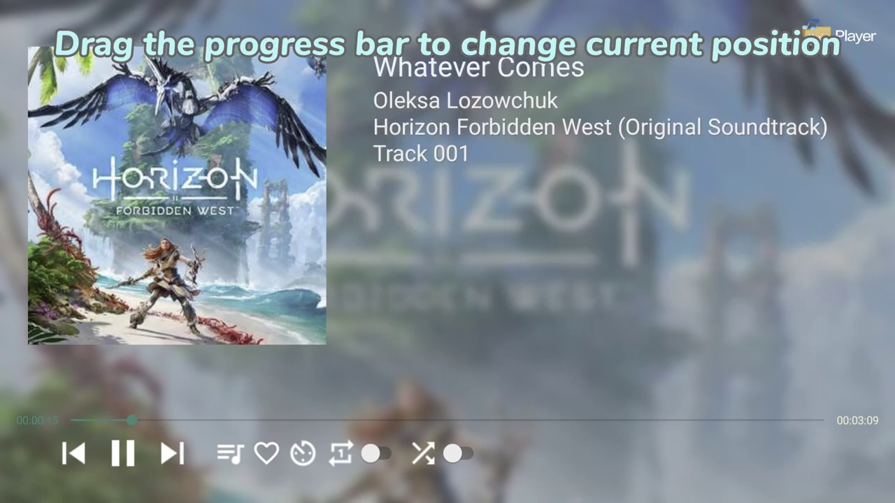
{"action": "key", "text": "Down"}
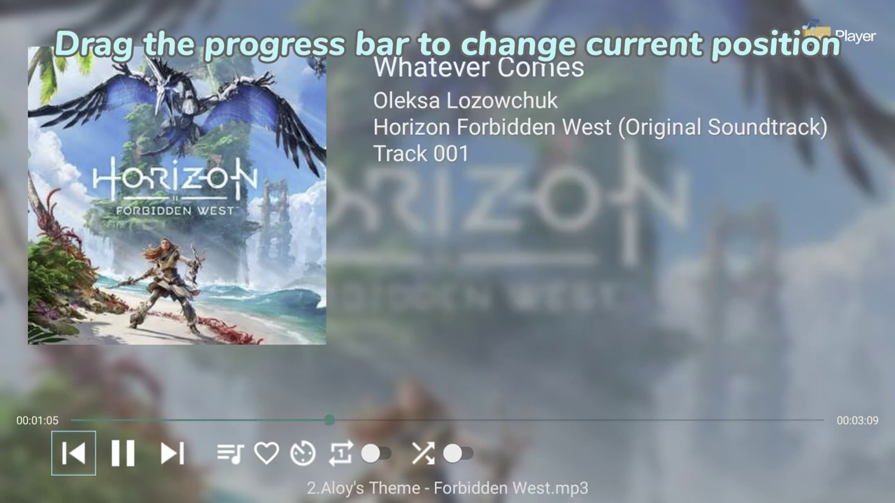
{"action": "key", "text": "Right"}
{"action": "key", "text": "Right"}
{"action": "key", "text": "Right"}
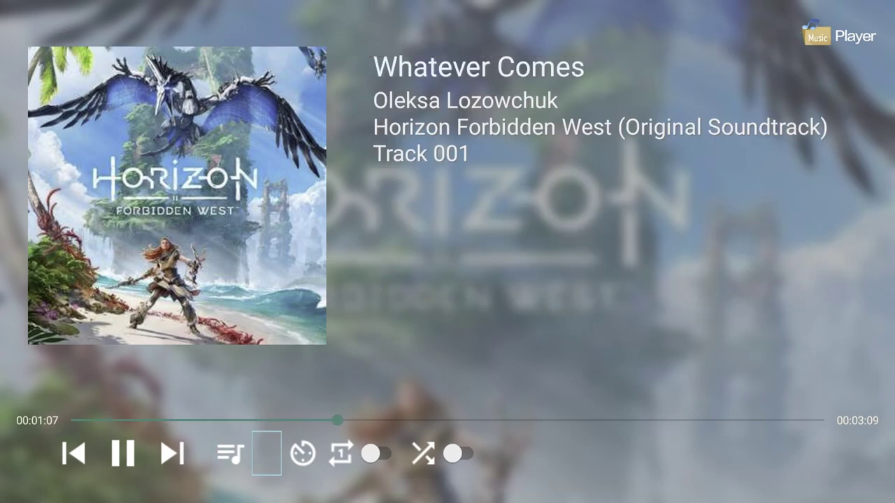
{"action": "key", "text": "Escape"}
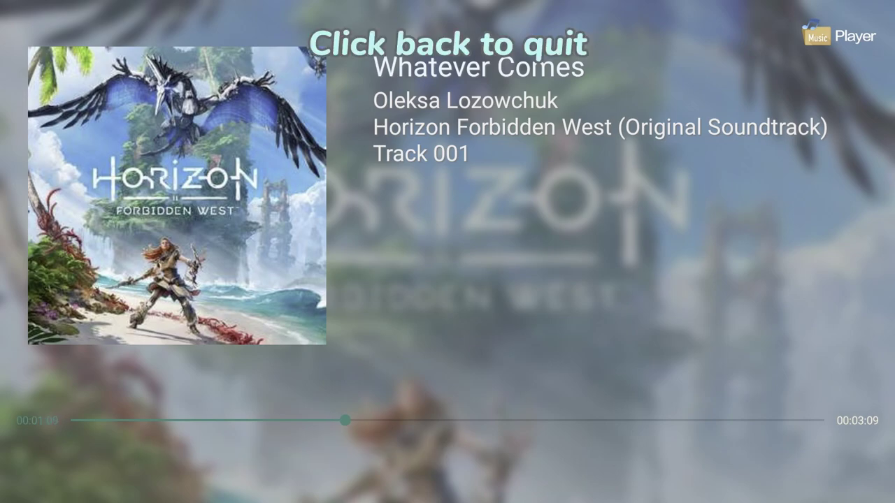
Leave the player and go up from Music to the Google Drive root
{"action": "key", "text": "Escape"}
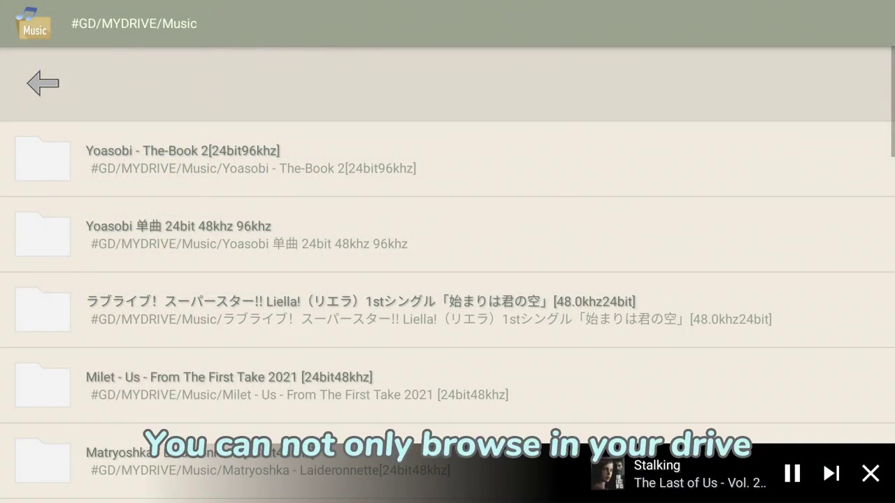
{"action": "key", "text": "Escape"}
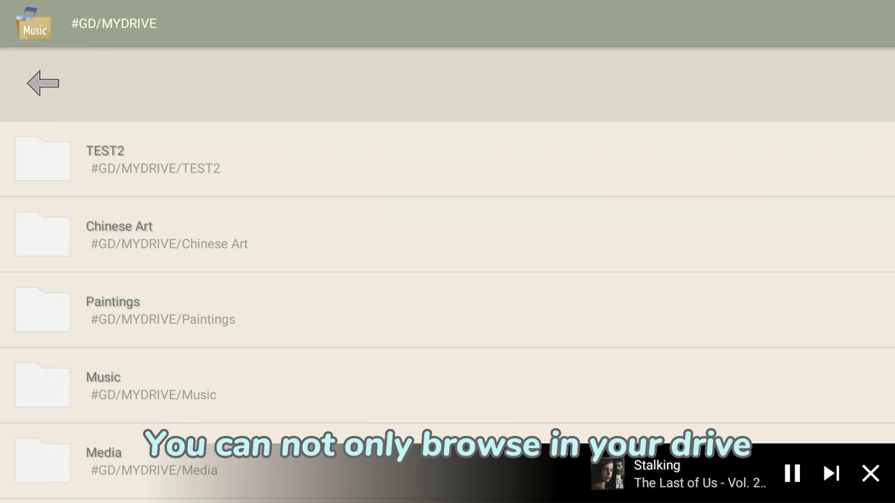
{"action": "key", "text": "Down"}
{"action": "key", "text": "Down"}
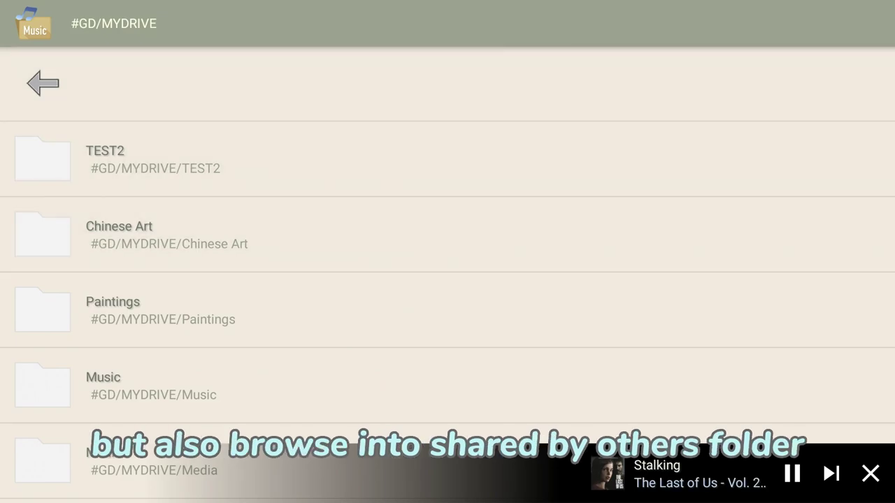
{"action": "key", "text": "Escape"}
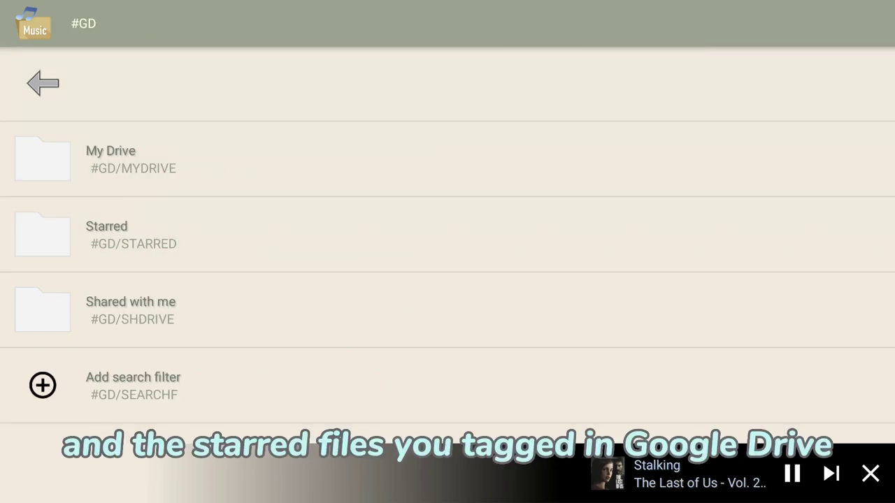
Play 残響散歌 from Starred, then browse Shared with me while it keeps playing
{"action": "key", "text": "Up"}
{"action": "key", "text": "Up"}
{"action": "key", "text": "Up"}
{"action": "key", "text": "Return"}
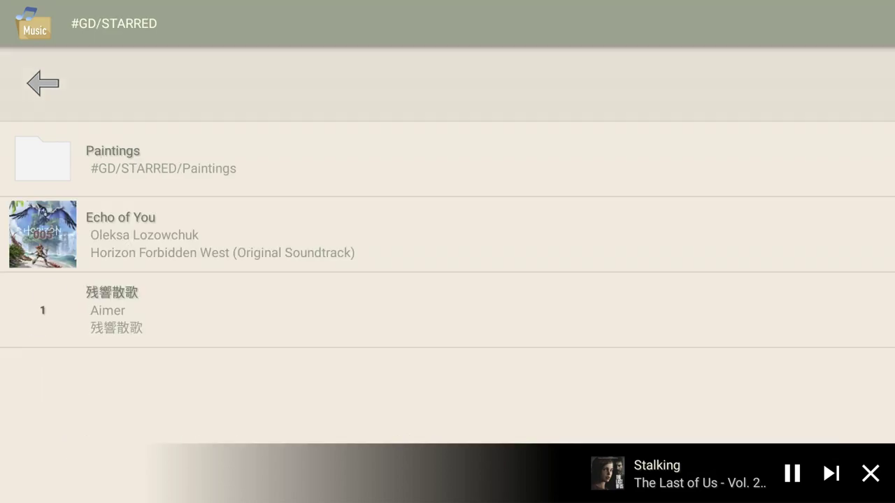
{"action": "key", "text": "Down"}
{"action": "key", "text": "Down"}
{"action": "key", "text": "Down"}
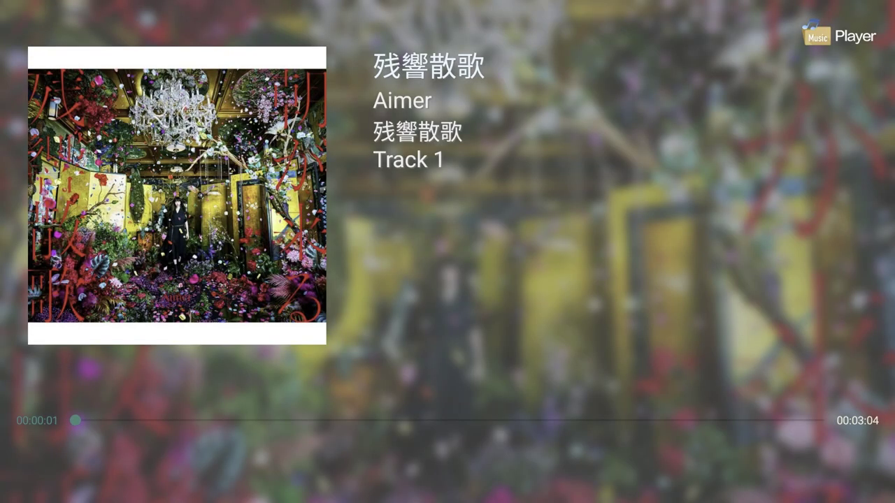
{"action": "key", "text": "Escape"}
{"action": "key", "text": "Escape"}
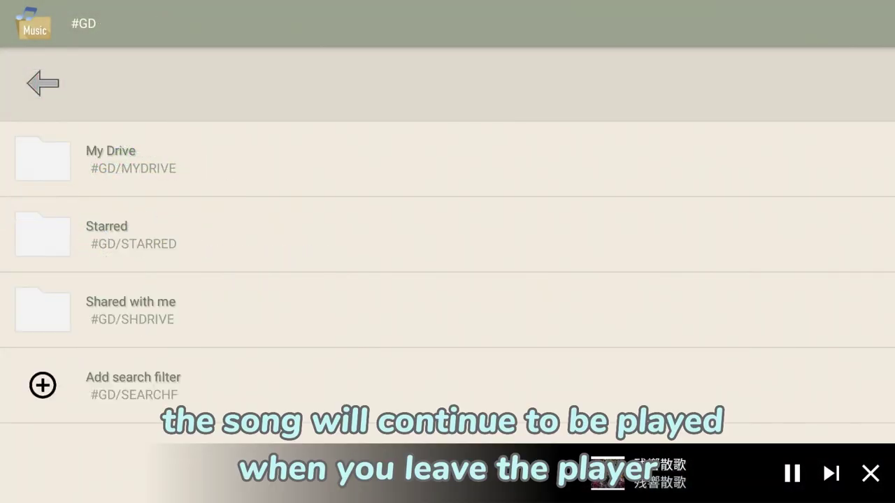
{"action": "left_click", "coordinate": [130, 308]}
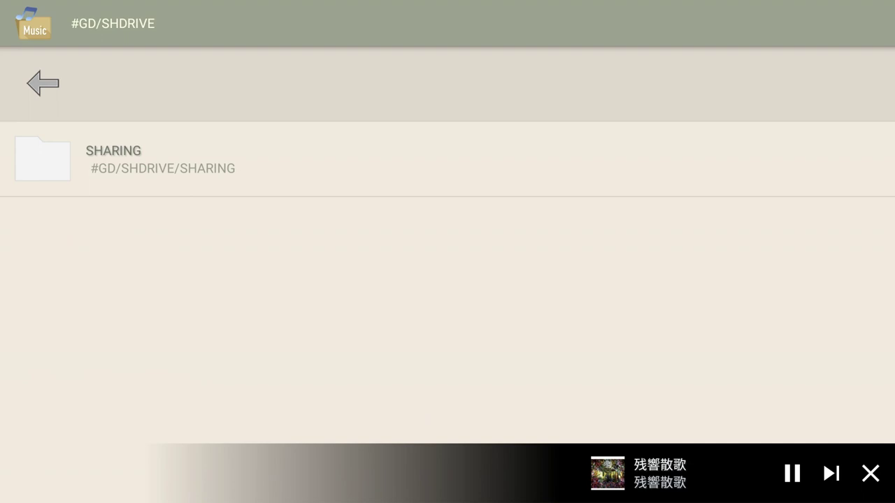
{"action": "key", "text": "Escape"}
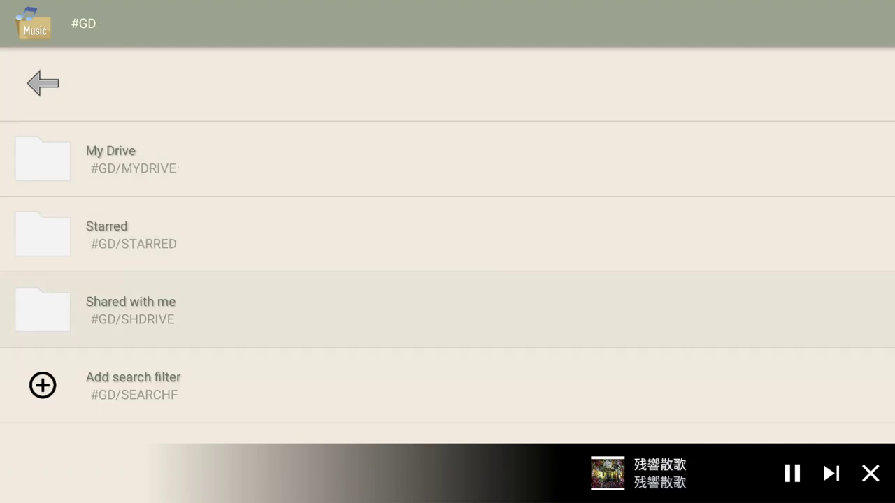
Create a search filter with keyword 'west' and save it as Untitled
{"action": "left_click", "coordinate": [133, 384]}
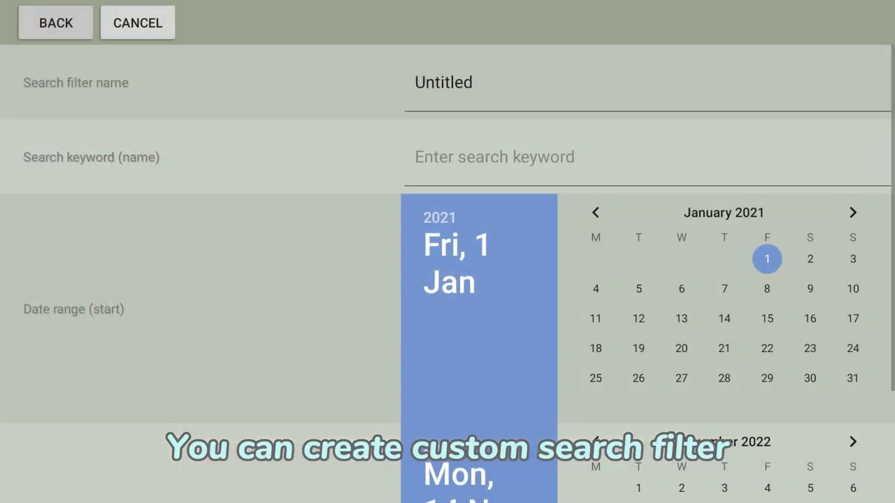
{"action": "left_click", "coordinate": [415, 157]}
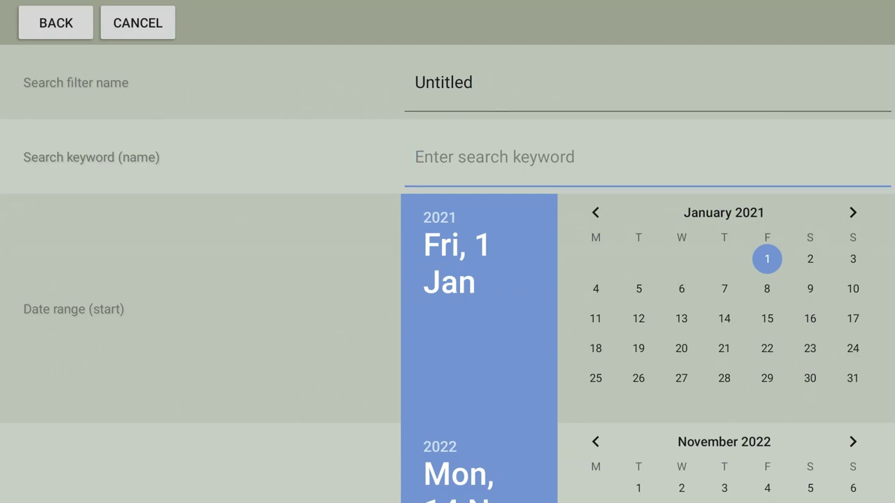
{"action": "type", "text": "we"}
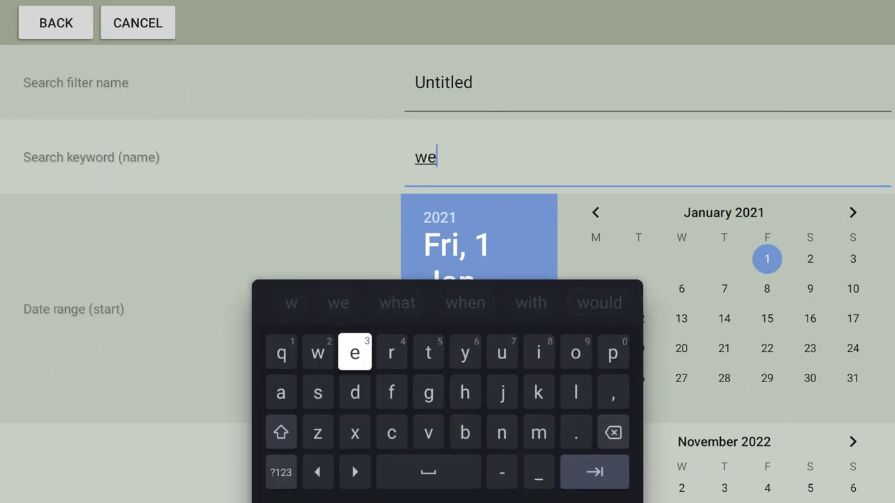
{"action": "type", "text": "st"}
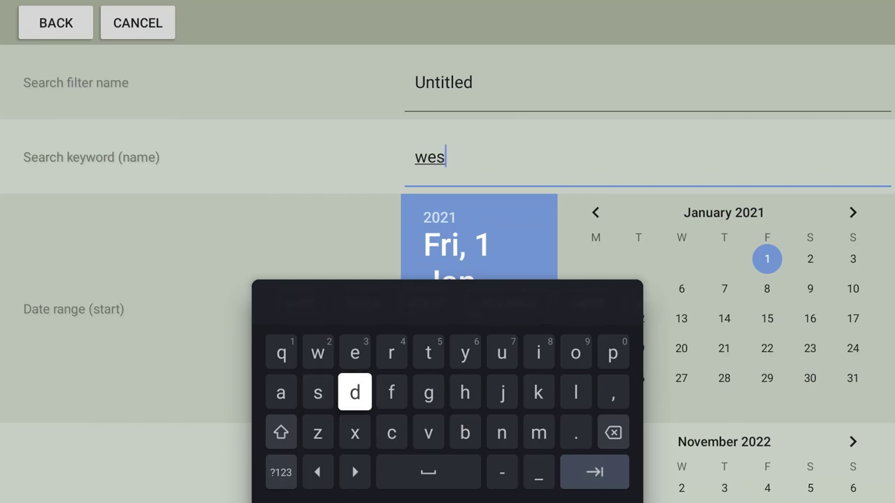
{"action": "key", "text": "Escape"}
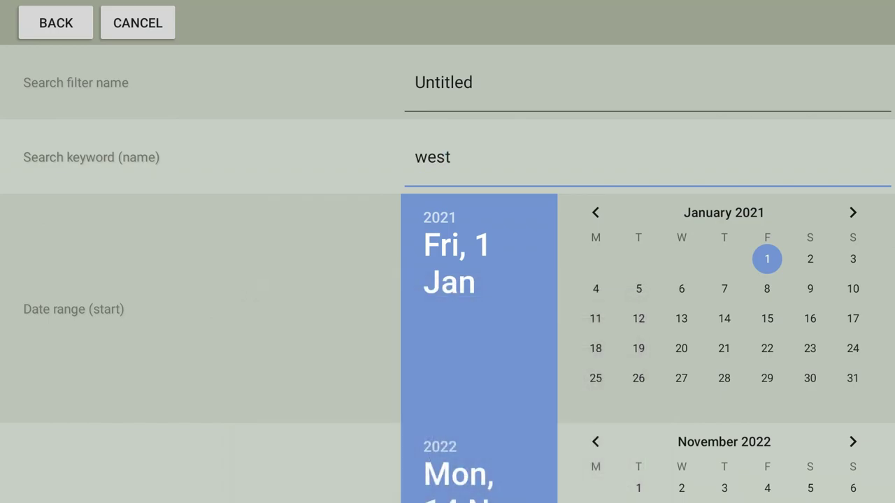
{"action": "key", "text": "Up"}
{"action": "key", "text": "Return"}
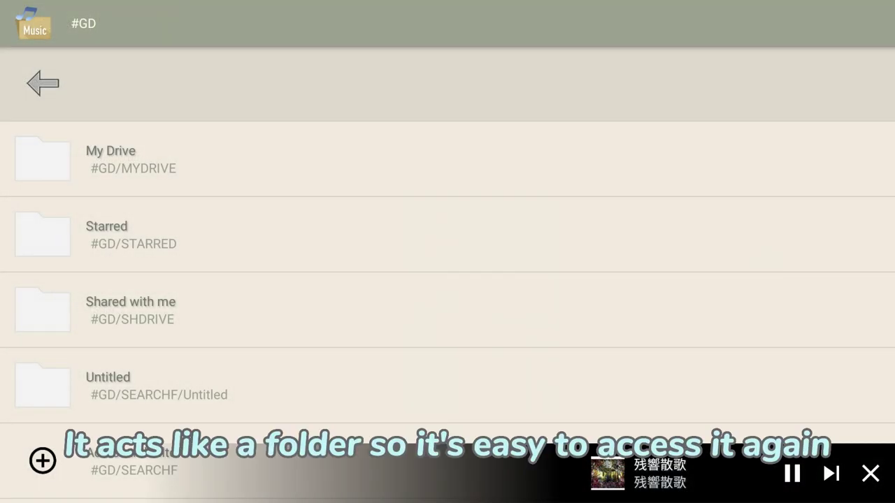
Play Aloy's Theme - Forbidden West from the Untitled 'west' filter, then back out to the Drive folders
{"action": "key", "text": "Down"}
{"action": "key", "text": "Down"}
{"action": "key", "text": "Down"}
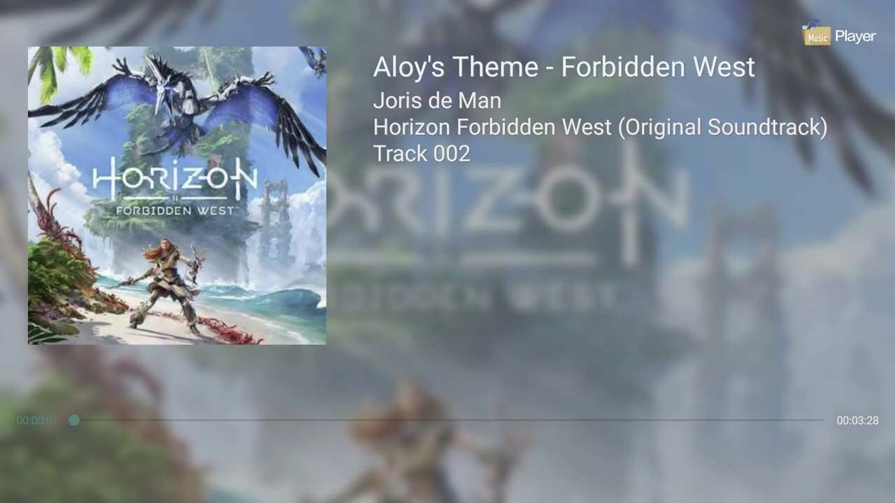
{"action": "key", "text": "Escape"}
{"action": "key", "text": "Escape"}
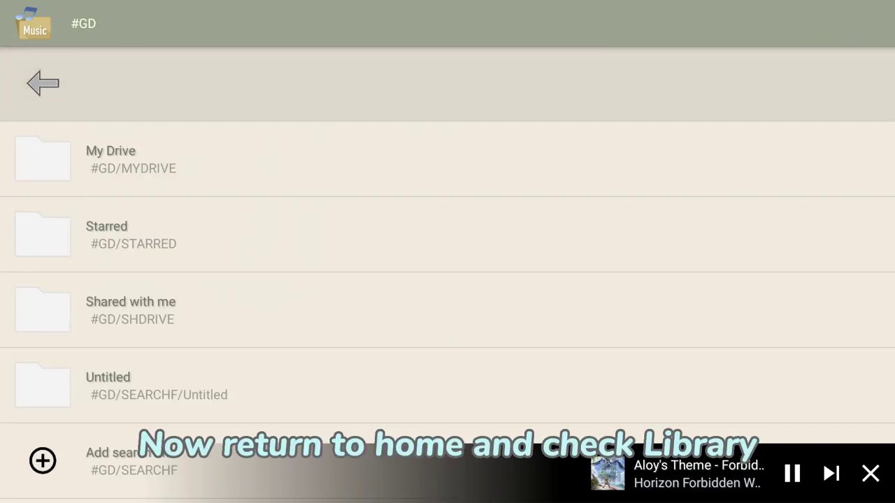
{"action": "key", "text": "Escape"}
Open the Library index and scroll through the All indexed song list, starting at Whatever Comes
{"action": "key", "text": "Down"}
{"action": "key", "text": "Down"}
{"action": "key", "text": "Return"}
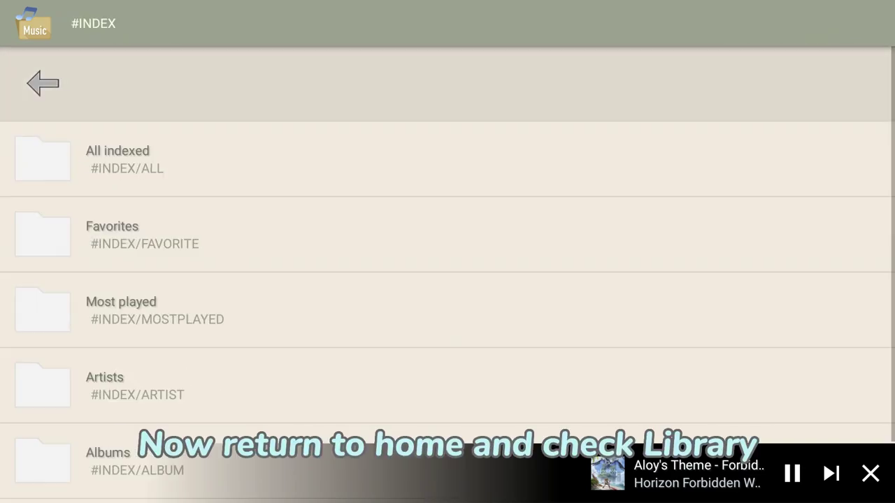
{"action": "key", "text": "Down"}
{"action": "key", "text": "Return"}
{"action": "key", "text": "Down"}
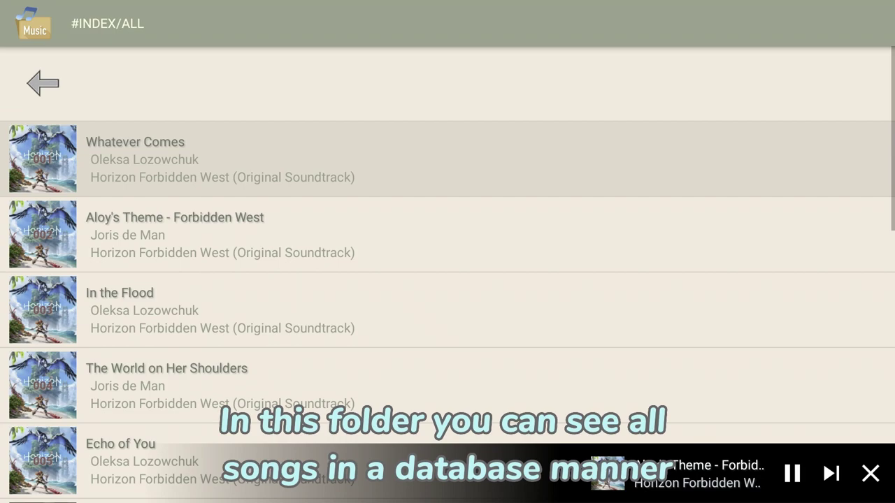
{"action": "scroll", "coordinate": [447, 273], "scroll_direction": "down", "scroll_amount": 15}
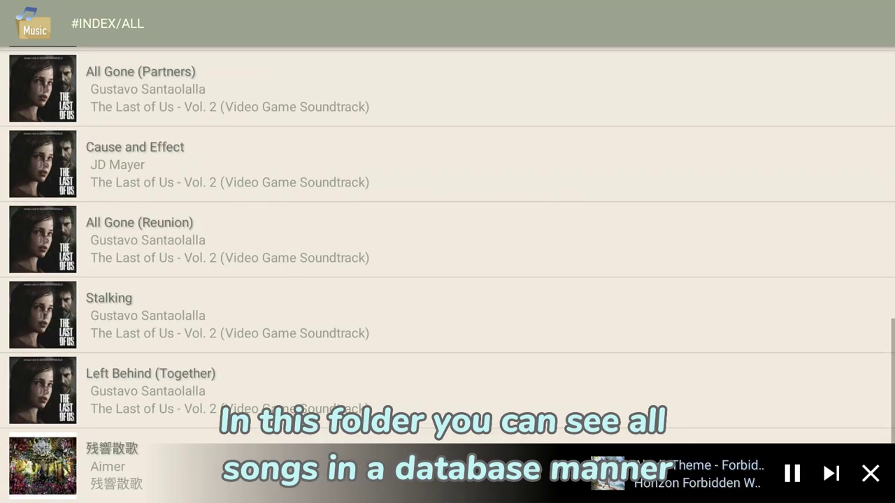
{"action": "scroll", "coordinate": [447, 273], "scroll_direction": "up", "scroll_amount": 15}
{"action": "key", "text": "Up"}
{"action": "key", "text": "Return"}
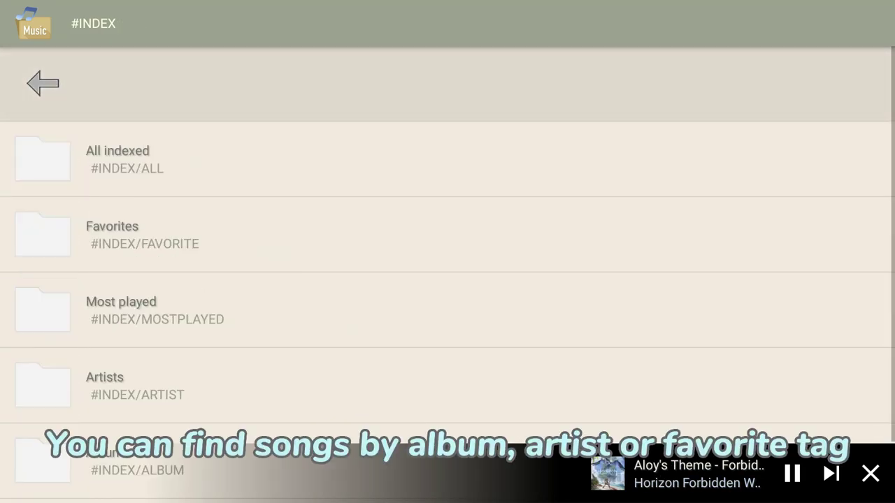
View the Favorites, Most played and Artists lists, returning to #INDEX afterwards
{"action": "key", "text": "Down"}
{"action": "key", "text": "Down"}
{"action": "key", "text": "Return"}
{"action": "key", "text": "Return"}
{"action": "key", "text": "Down"}
{"action": "key", "text": "Down"}
{"action": "key", "text": "Down"}
{"action": "key", "text": "Return"}
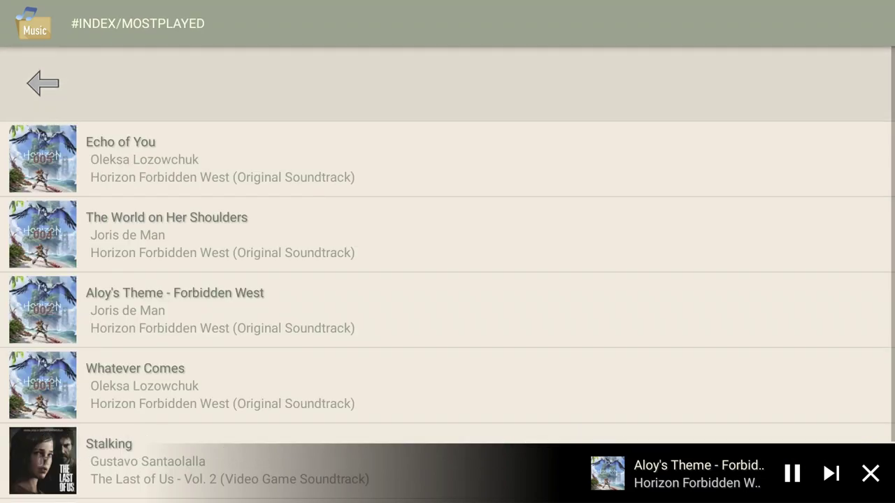
{"action": "key", "text": "Down"}
{"action": "key", "text": "Down"}
{"action": "key", "text": "Up"}
{"action": "key", "text": "Up"}
{"action": "key", "text": "Return"}
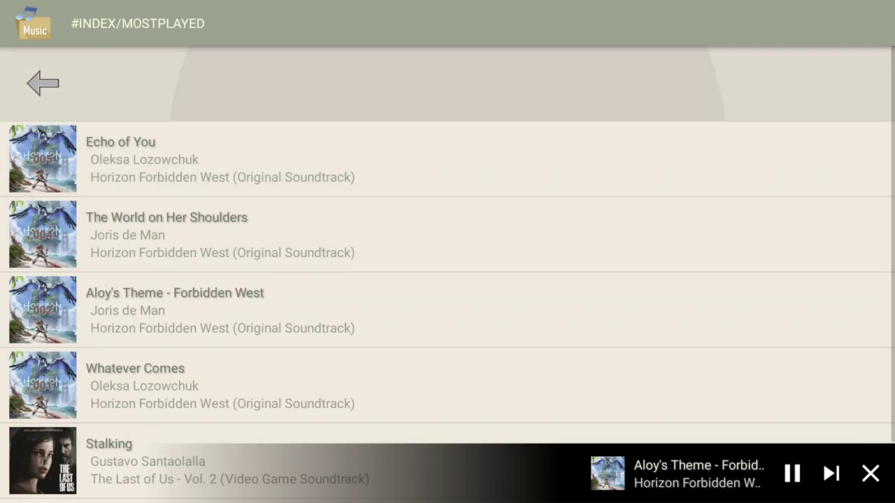
{"action": "key", "text": "Down"}
{"action": "key", "text": "Down"}
{"action": "key", "text": "Down"}
{"action": "key", "text": "Return"}
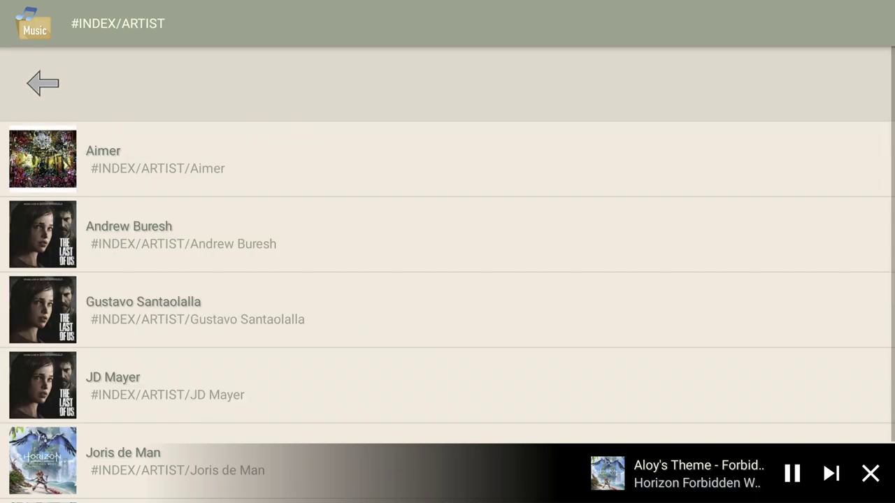
{"action": "key", "text": "Down"}
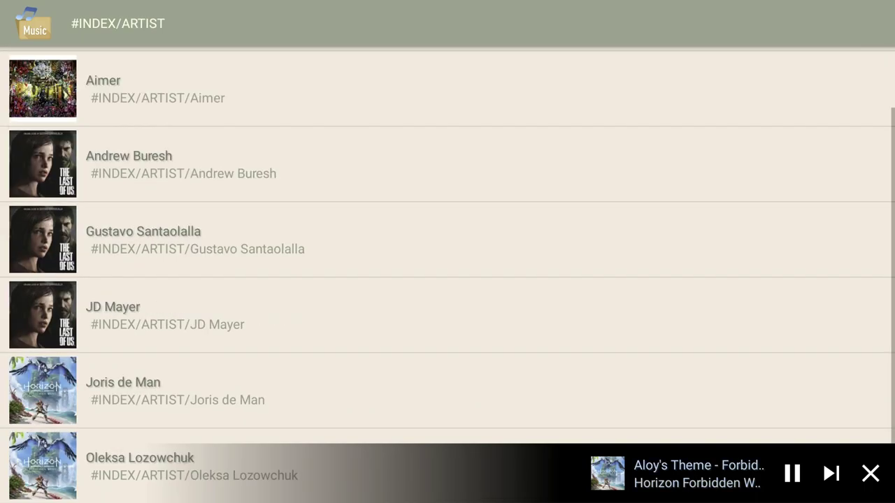
{"action": "key", "text": "Up"}
{"action": "key", "text": "Return"}
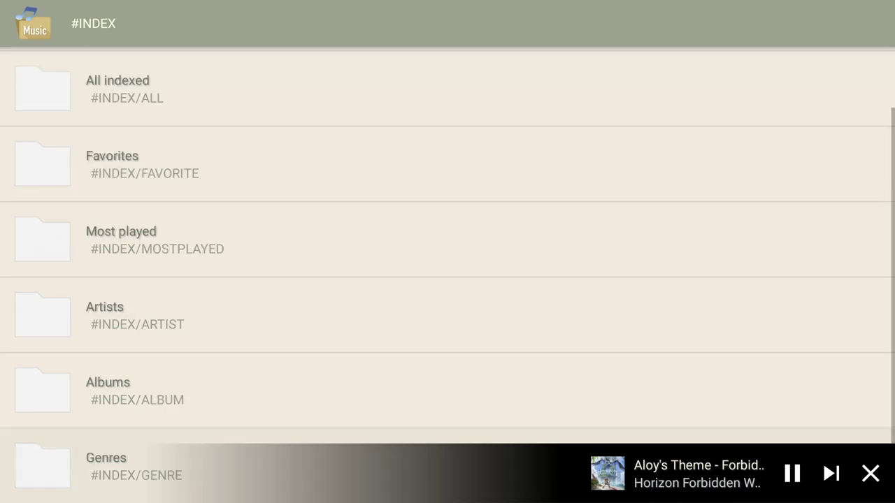
Open and close the full-screen player for Aloy's Theme, then return to Artists in the Library
{"action": "key", "text": "Return"}
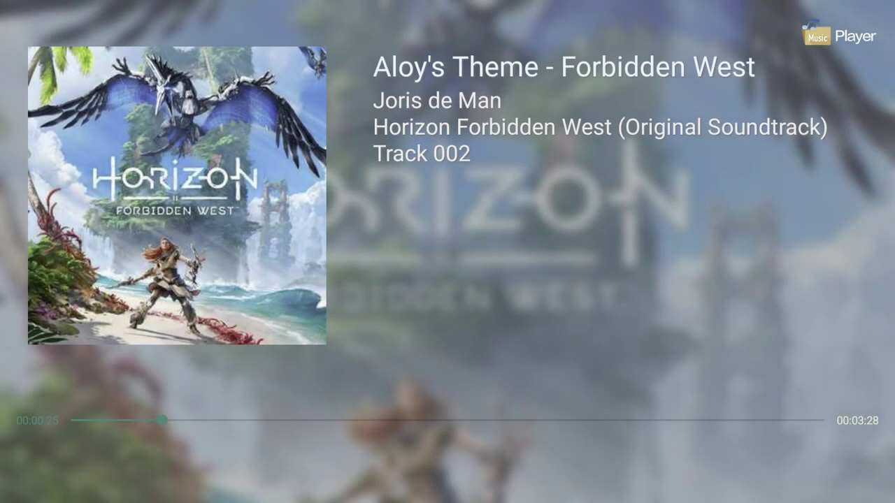
{"action": "key", "text": "Escape"}
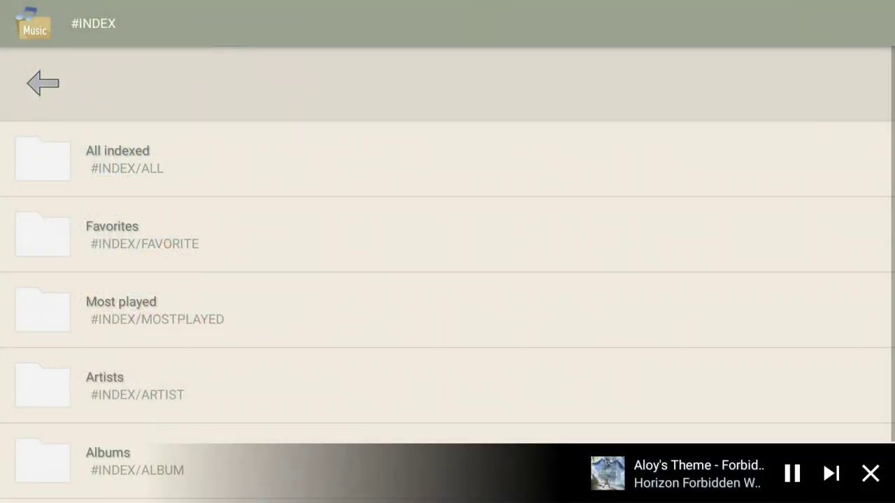
{"action": "key", "text": "Down"}
{"action": "key", "text": "Down"}
{"action": "key", "text": "Down"}
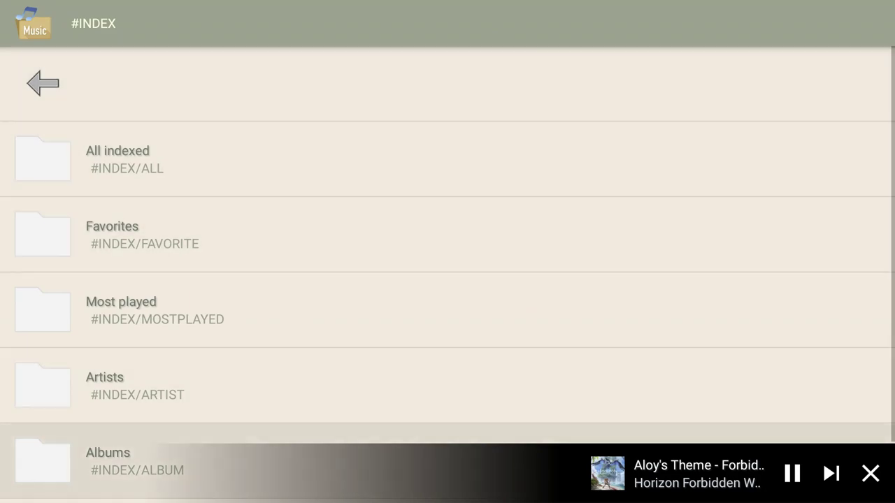
{"action": "key", "text": "Up"}
Browse the Artists list to Aimer, then back out to Device storage on the top-level /storage list
{"action": "key", "text": "Return"}
{"action": "key", "text": "Down"}
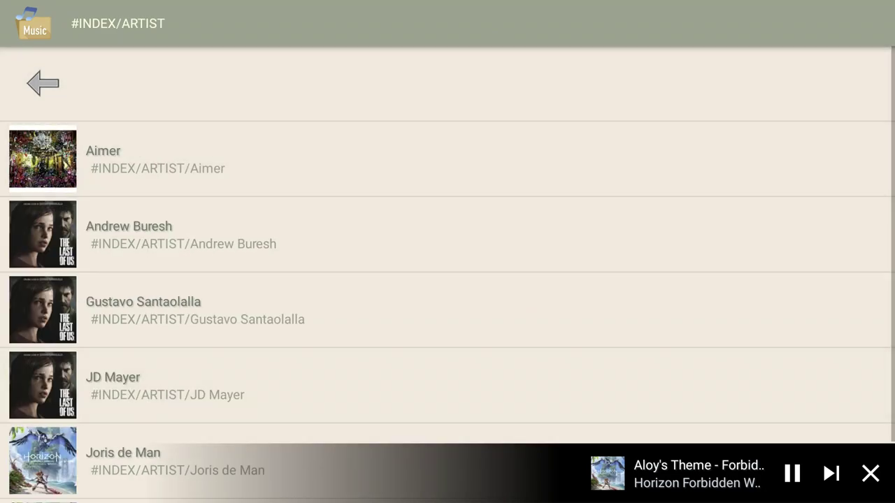
{"action": "key", "text": "Escape"}
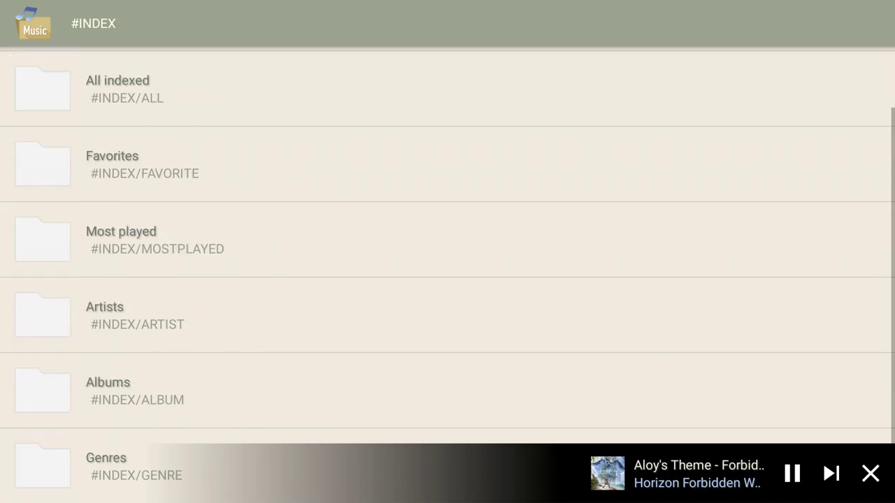
{"action": "key", "text": "Escape"}
{"action": "key", "text": "Up"}
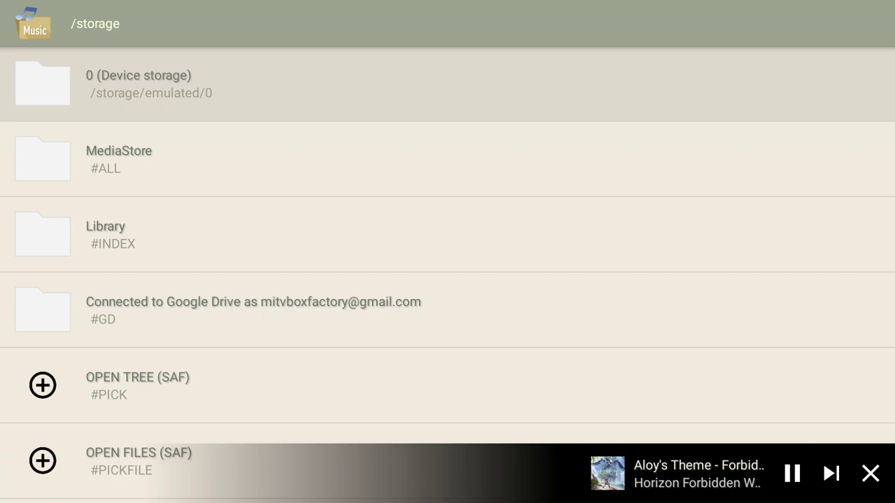
Visit the TV home screen, reopen Music Player, and expand Aloy's Theme full-screen at 0:51
{"action": "key", "text": "Escape"}
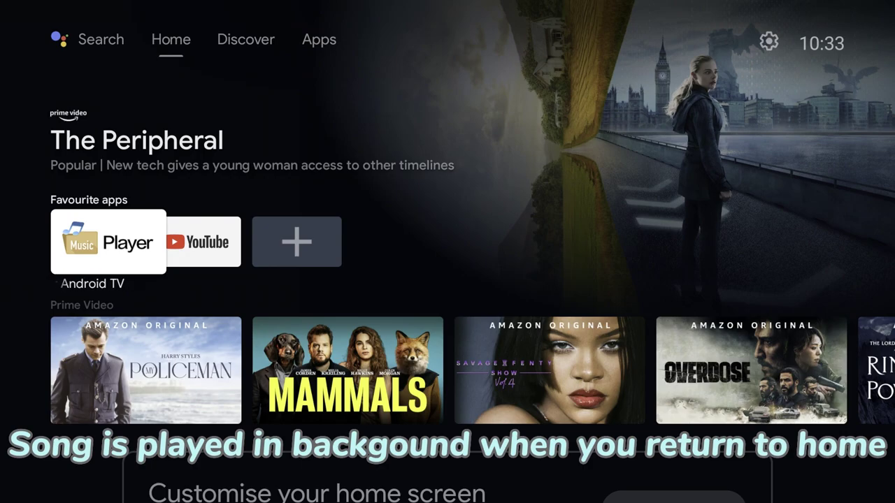
{"action": "key", "text": "Return"}
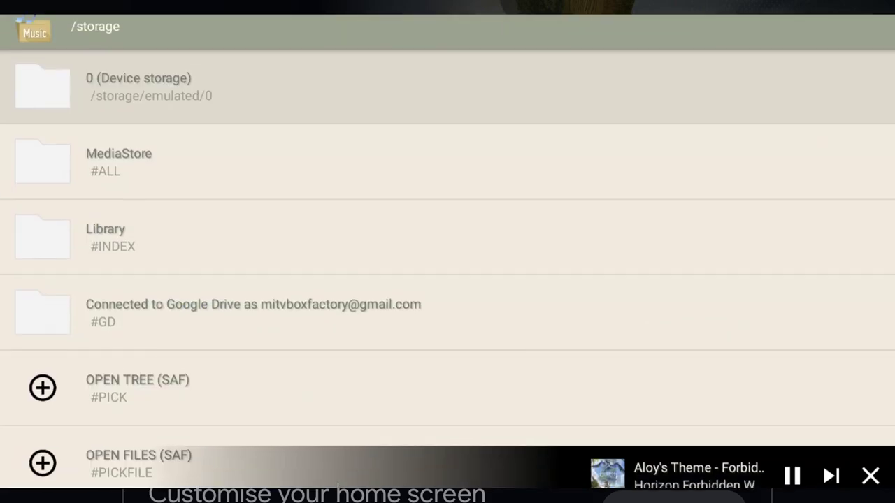
{"action": "key", "text": "Down"}
{"action": "key", "text": "Down"}
{"action": "key", "text": "Down"}
{"action": "key", "text": "Down"}
{"action": "key", "text": "Down"}
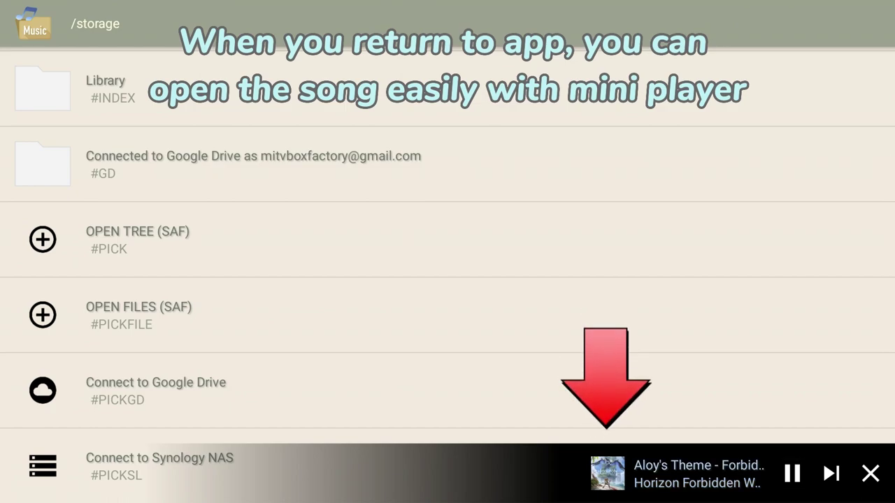
{"action": "key", "text": "Return"}
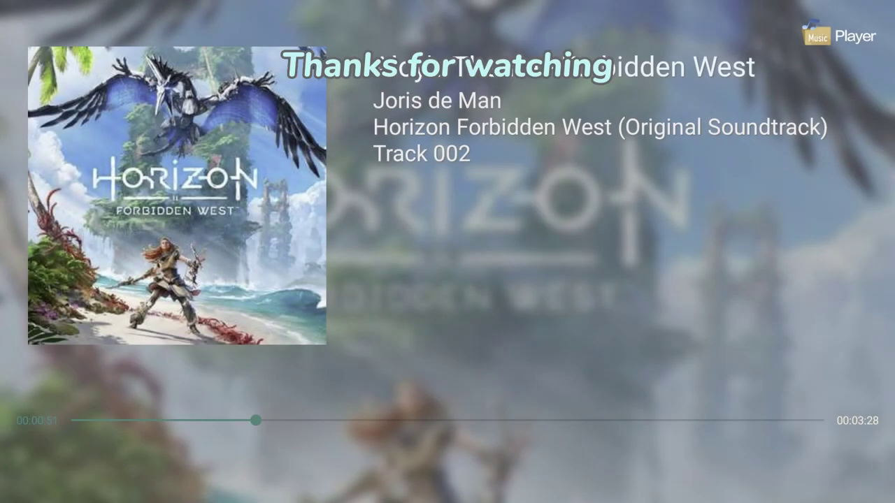